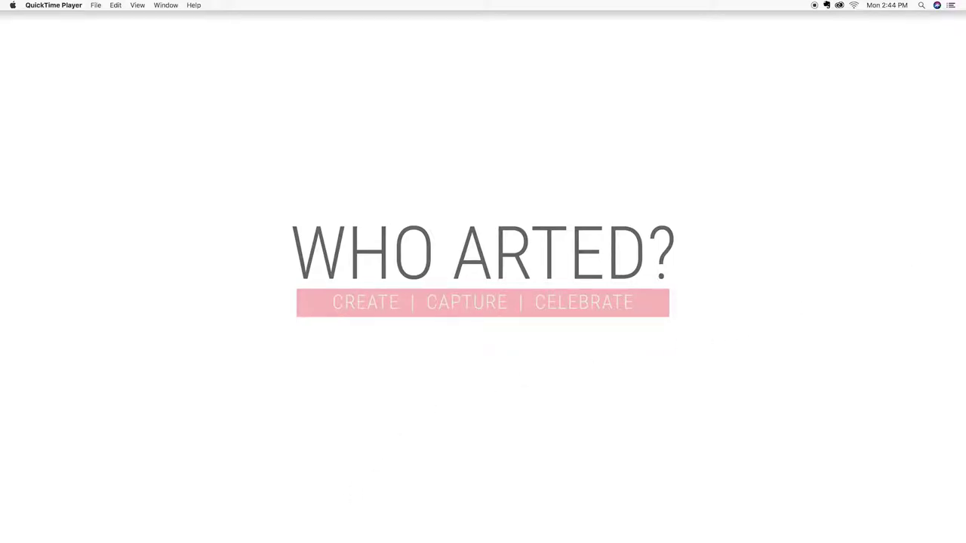
- Launch Safari and go to Mixbook from the WHO ARTED bookmarks
{"action": "mouse_move", "coordinate": [331, 528]}
{"action": "mouse_move", "coordinate": [300, 537]}
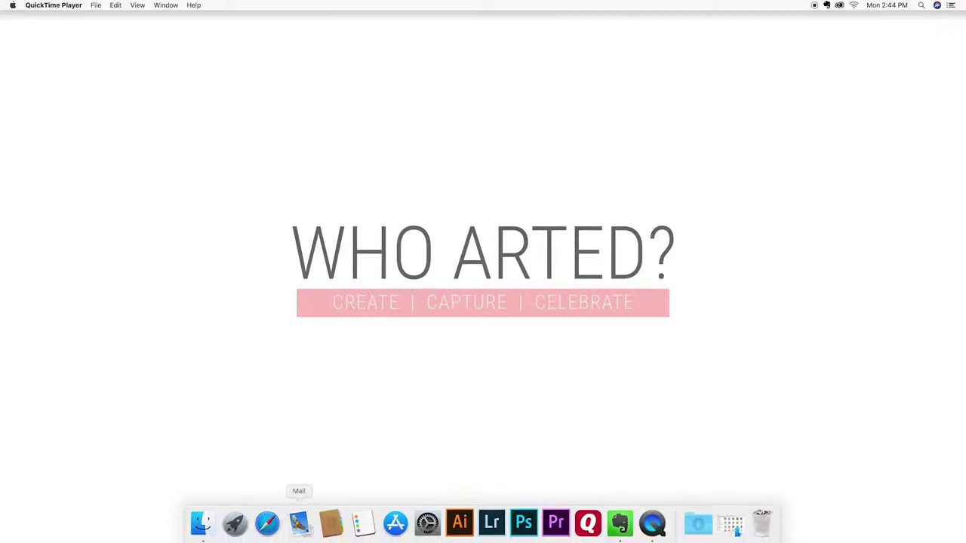
{"action": "left_click", "coordinate": [267, 521]}
{"action": "left_click", "coordinate": [541, 62]}
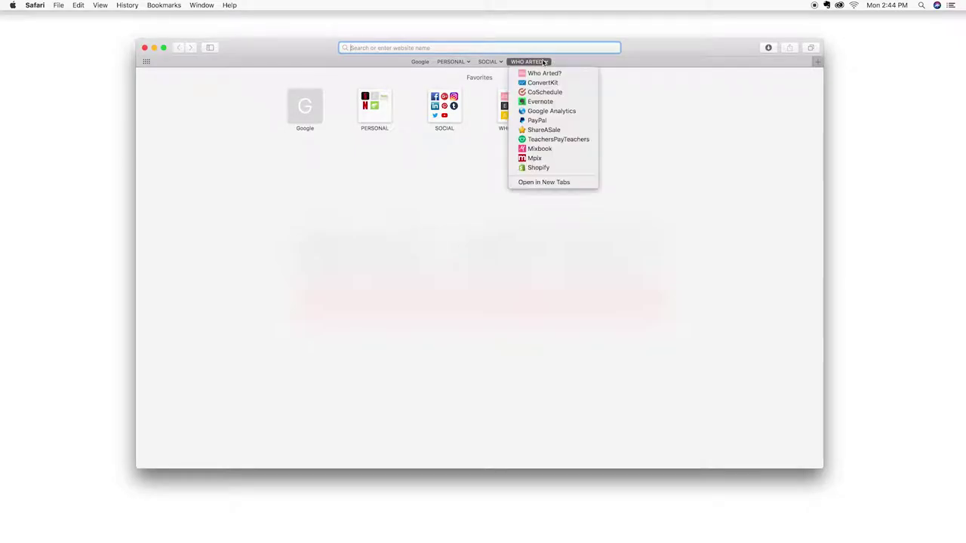
{"action": "left_click", "coordinate": [537, 149]}
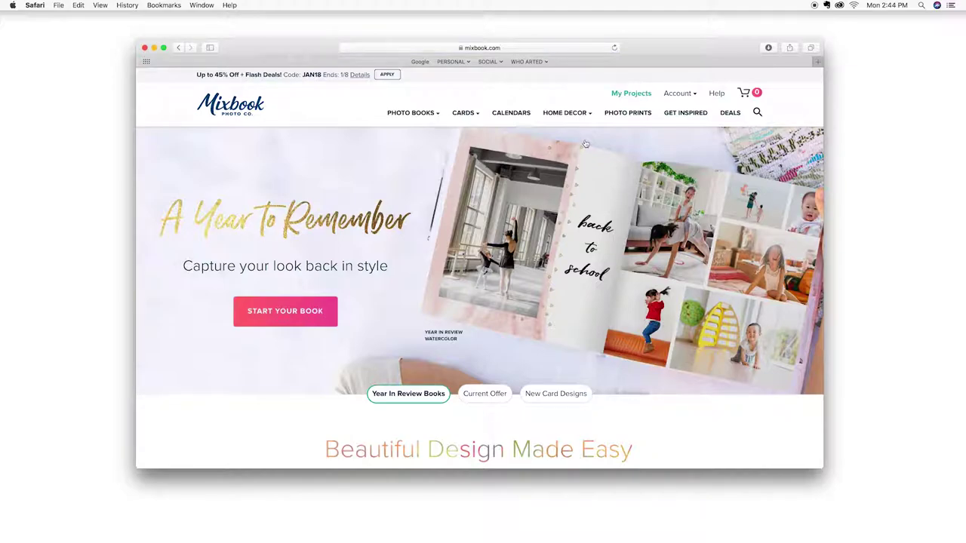
- Go to Home Decor > Poster Prints and start a new poster print
{"action": "mouse_move", "coordinate": [577, 115]}
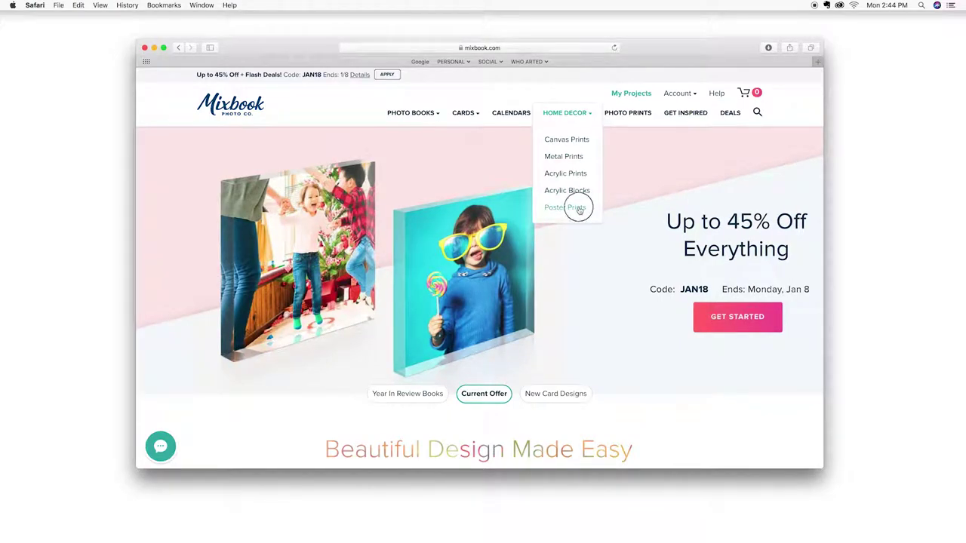
{"action": "left_click", "coordinate": [578, 209]}
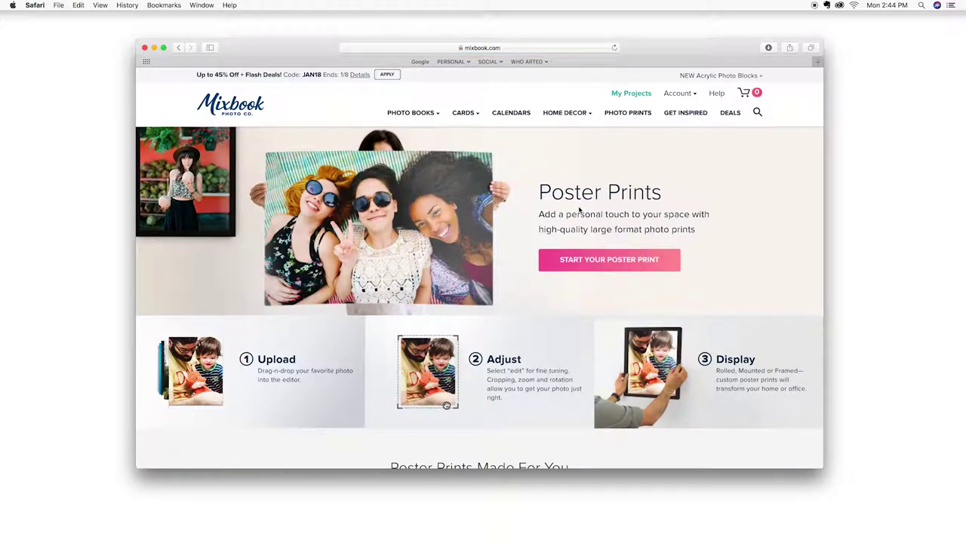
{"action": "left_click", "coordinate": [607, 259]}
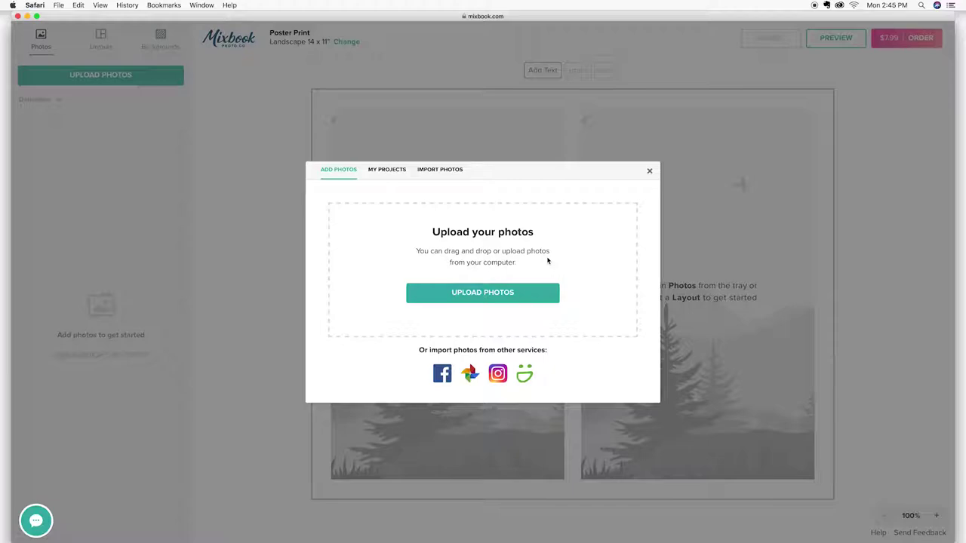
- Open the Rainbow Photo Collage (Mixbook) folder in Finder beside the upload dialog
{"action": "mouse_move", "coordinate": [396, 537]}
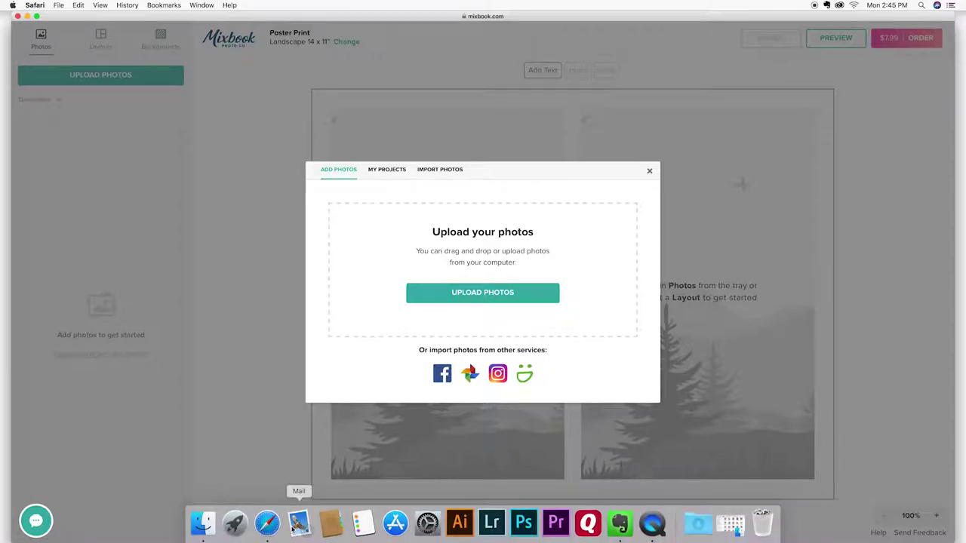
{"action": "left_click", "coordinate": [202, 525]}
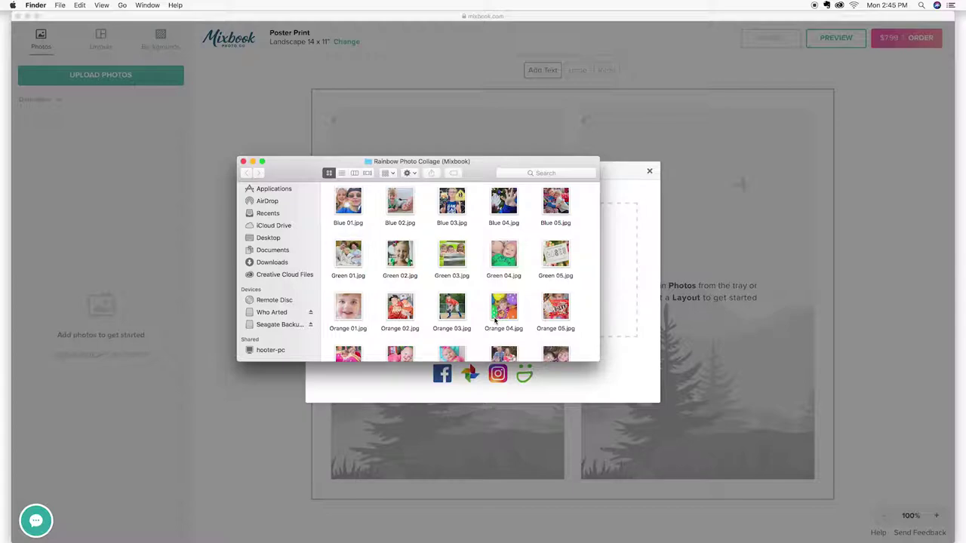
- Select all 40 colour-named JPGs with Cmd+A and drag them into Mixbook's upload dialog
{"action": "left_click", "coordinate": [354, 214]}
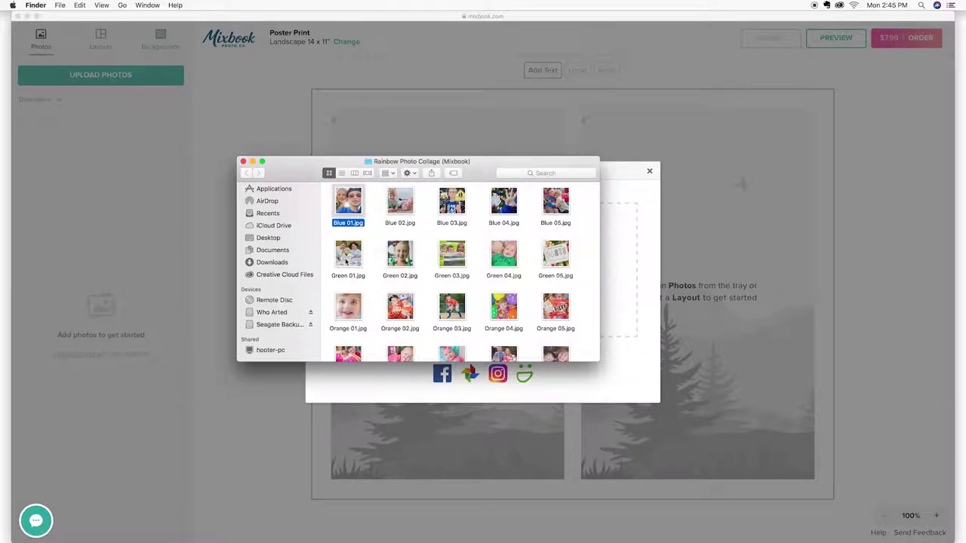
{"action": "scroll", "coordinate": [485, 277], "scroll_direction": "down", "scroll_amount": 10}
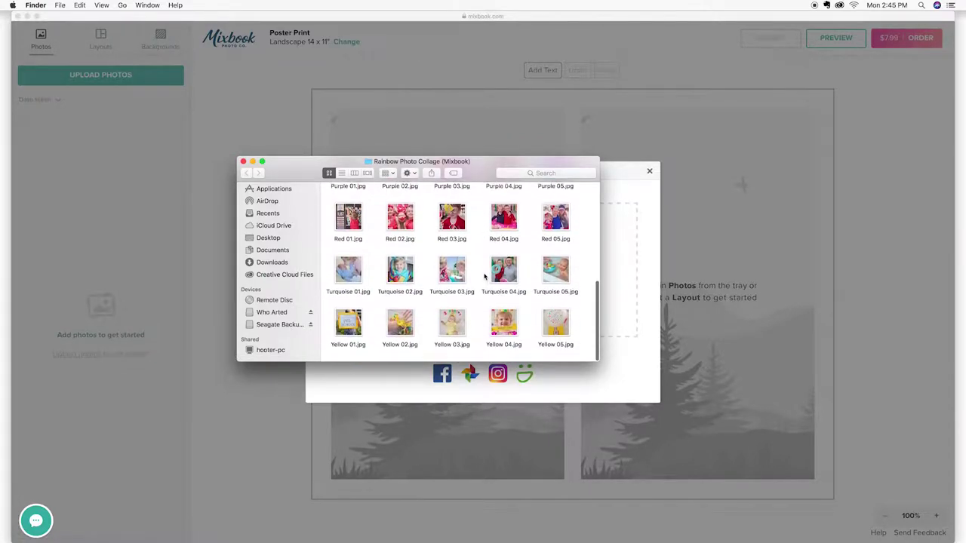
{"action": "scroll", "coordinate": [485, 276], "scroll_direction": "up", "scroll_amount": 10}
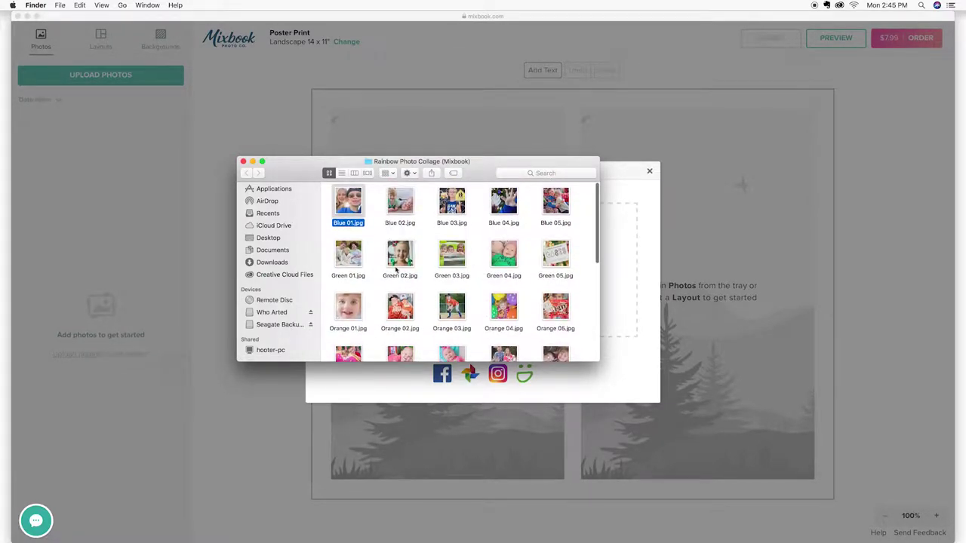
{"action": "scroll", "coordinate": [400, 264], "scroll_direction": "down", "scroll_amount": 5}
{"action": "scroll", "coordinate": [401, 273], "scroll_direction": "down", "scroll_amount": 3}
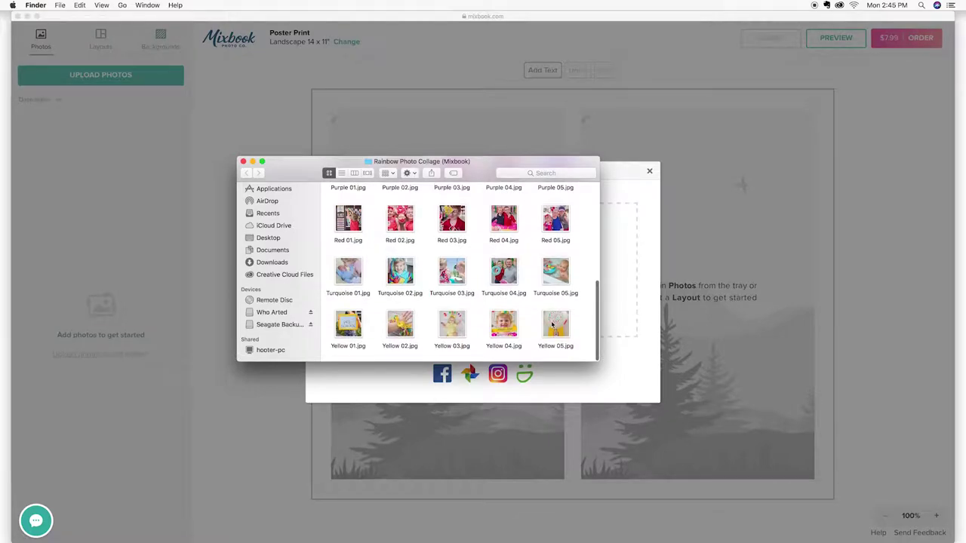
{"action": "left_click", "coordinate": [555, 326]}
{"action": "key", "text": "super+a"}
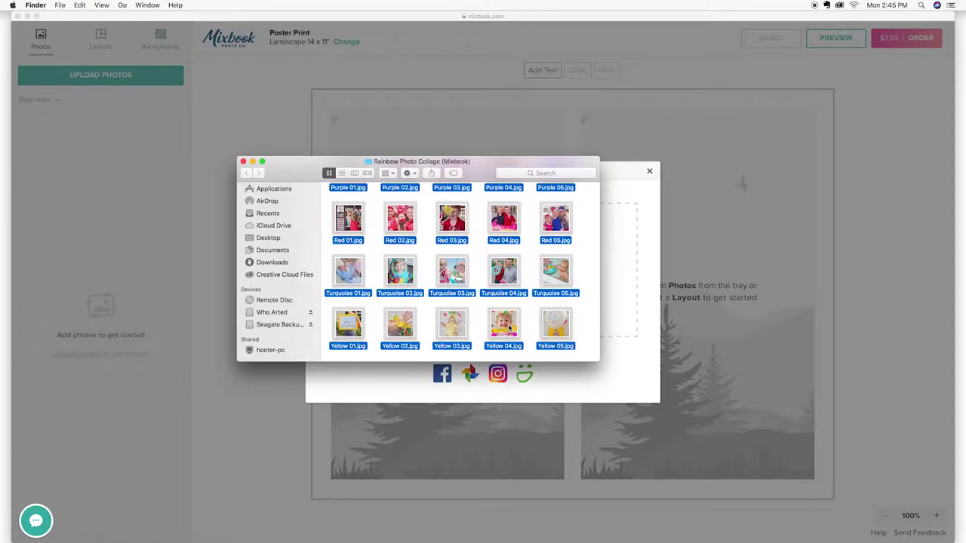
{"action": "left_click_drag", "start_coordinate": [451, 234], "coordinate": [615, 308]}
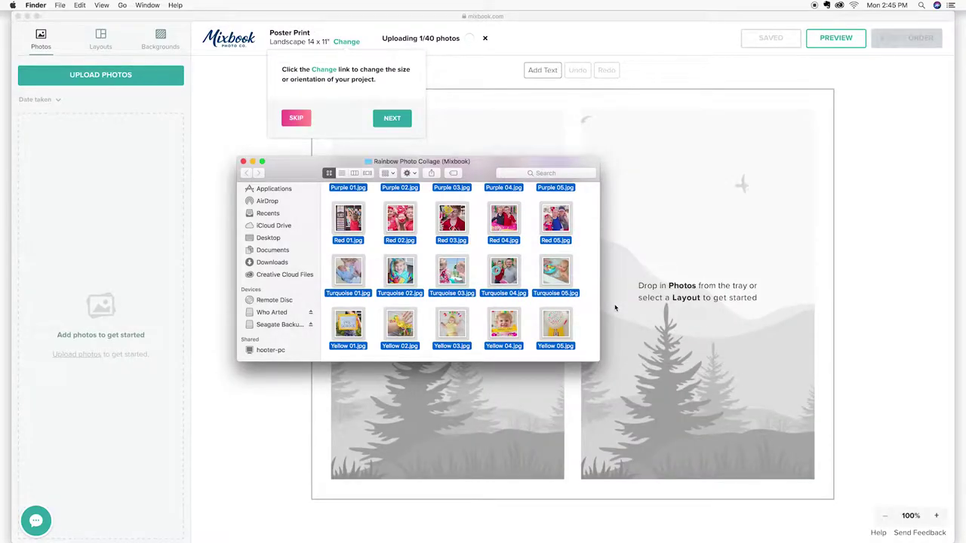
{"action": "left_click", "coordinate": [252, 161]}
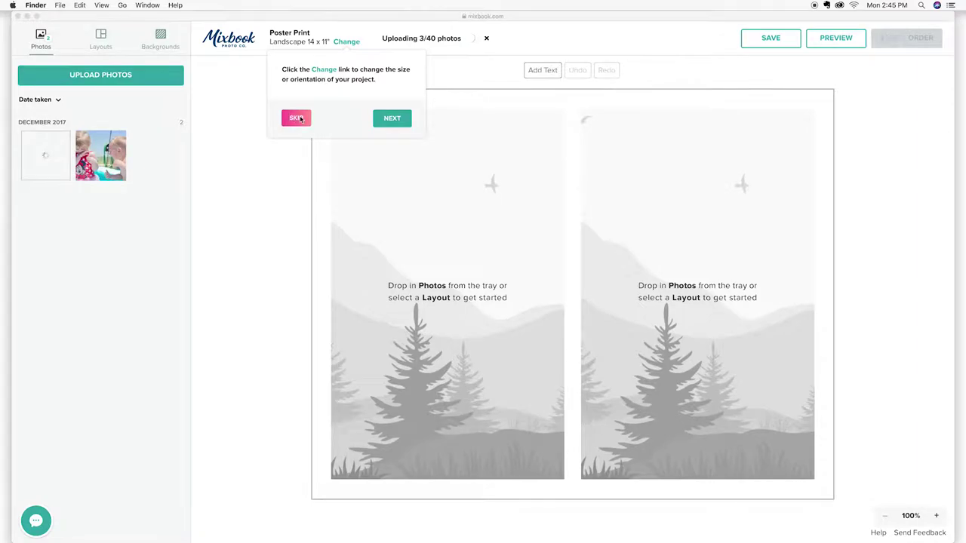
- Return to the Mixbook editor and skip the project-size and uploaded-photos tour tips
{"action": "left_click", "coordinate": [297, 118]}
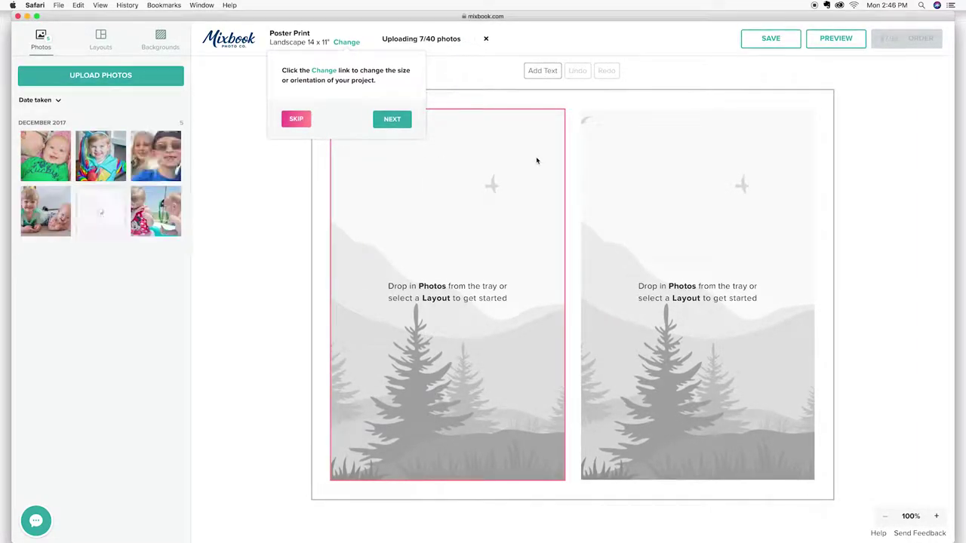
{"action": "left_click", "coordinate": [392, 119]}
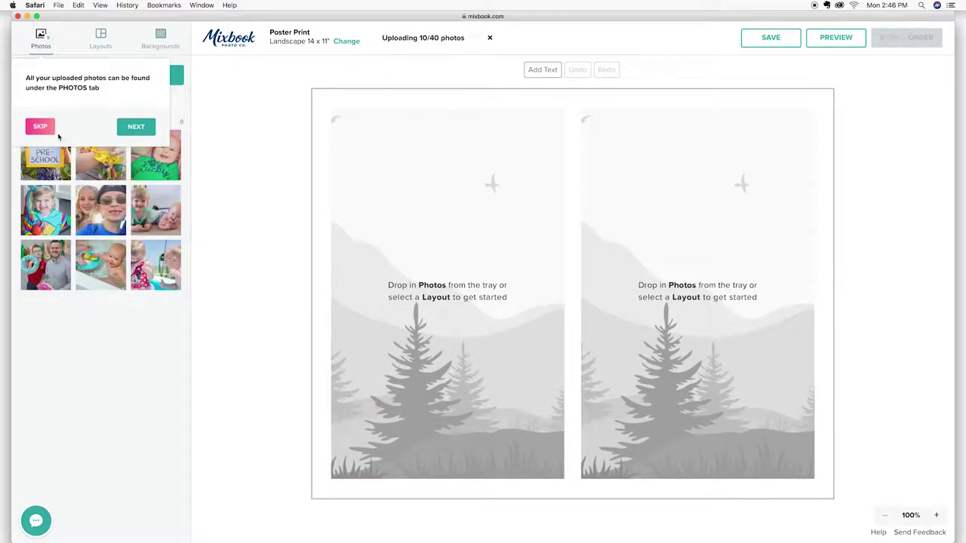
{"action": "left_click", "coordinate": [40, 127]}
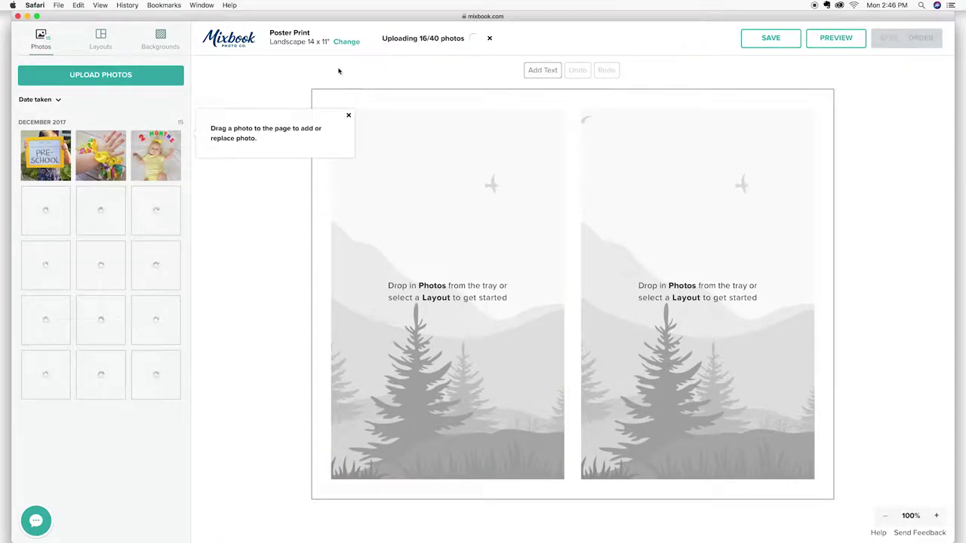
{"action": "mouse_move", "coordinate": [350, 45]}
{"action": "left_click", "coordinate": [347, 42]}
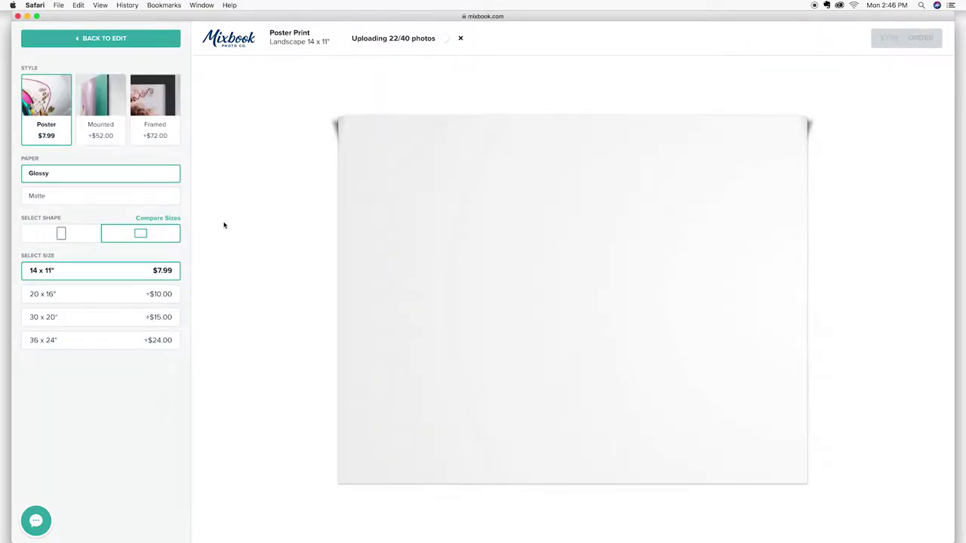
{"action": "left_click", "coordinate": [115, 318]}
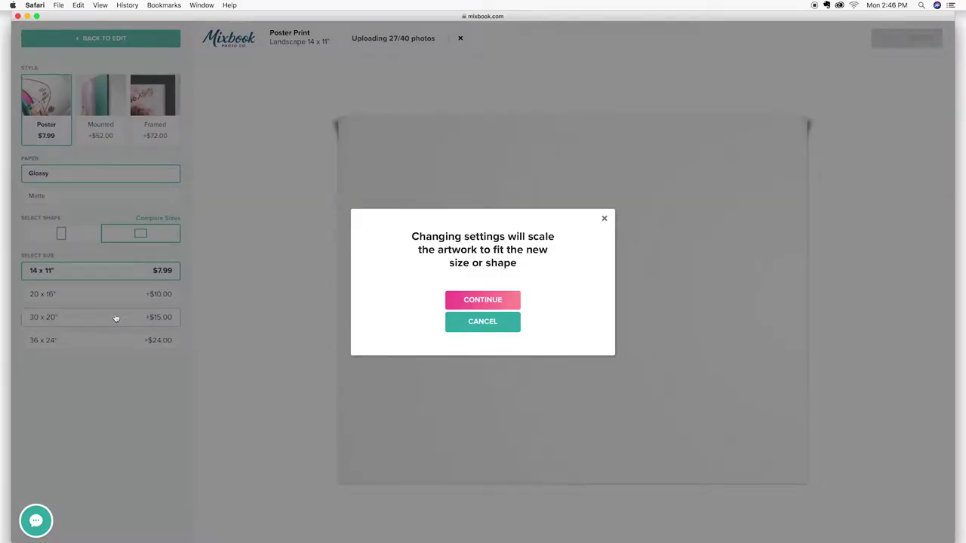
{"action": "left_click", "coordinate": [500, 300]}
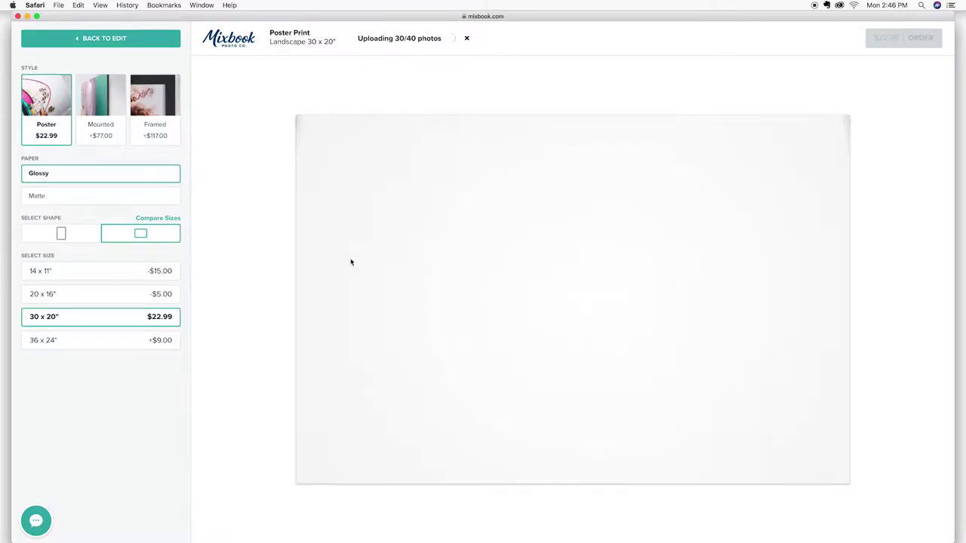
{"action": "left_click", "coordinate": [61, 233]}
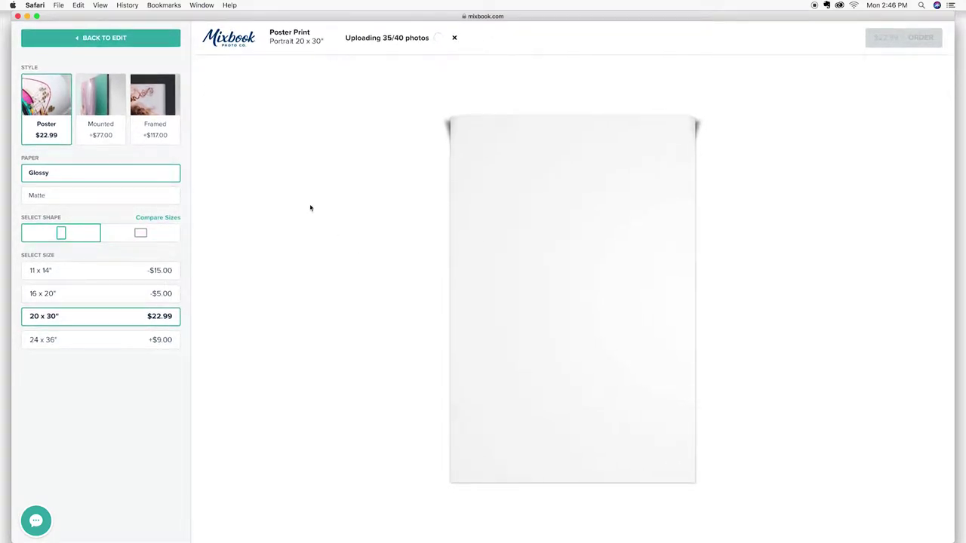
{"action": "left_click", "coordinate": [89, 39]}
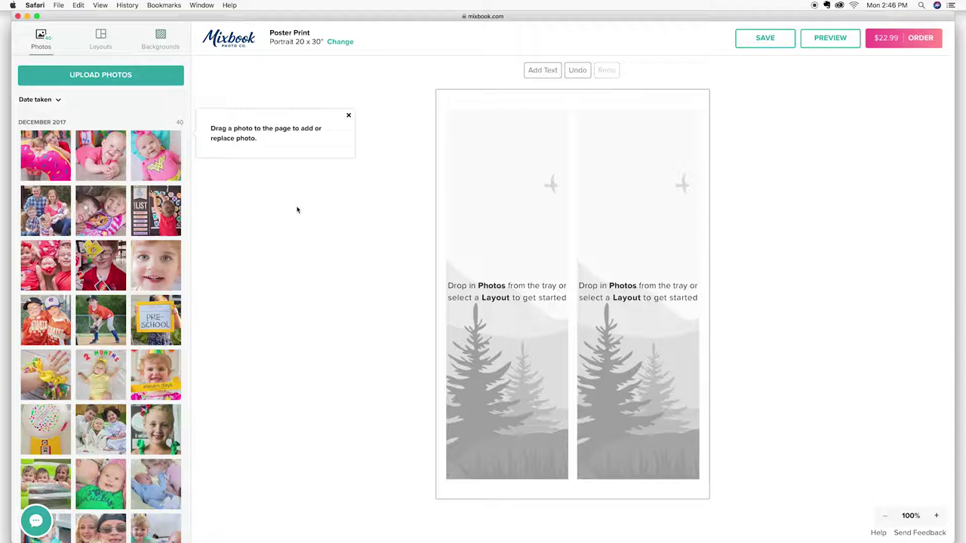
- Apply the 40-photo grid layout from the 8+ layouts to the portrait poster
{"action": "left_click", "coordinate": [101, 39]}
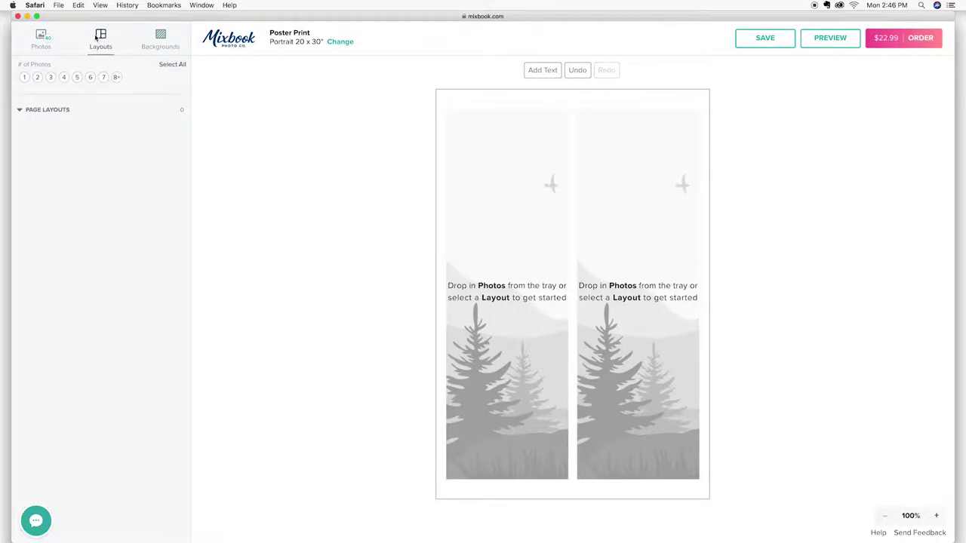
{"action": "left_click", "coordinate": [116, 77]}
{"action": "scroll", "coordinate": [161, 204], "scroll_direction": "down", "scroll_amount": 2}
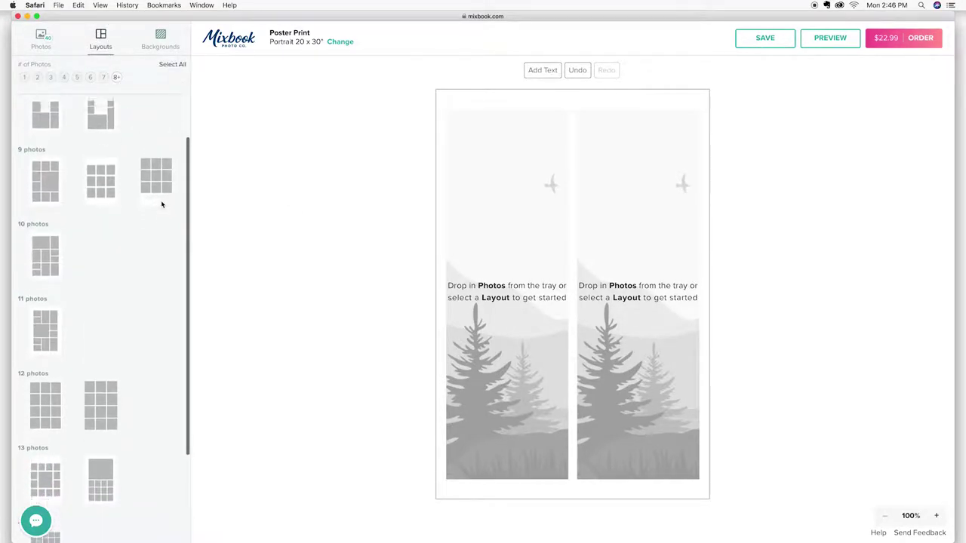
{"action": "scroll", "coordinate": [161, 204], "scroll_direction": "down", "scroll_amount": 3}
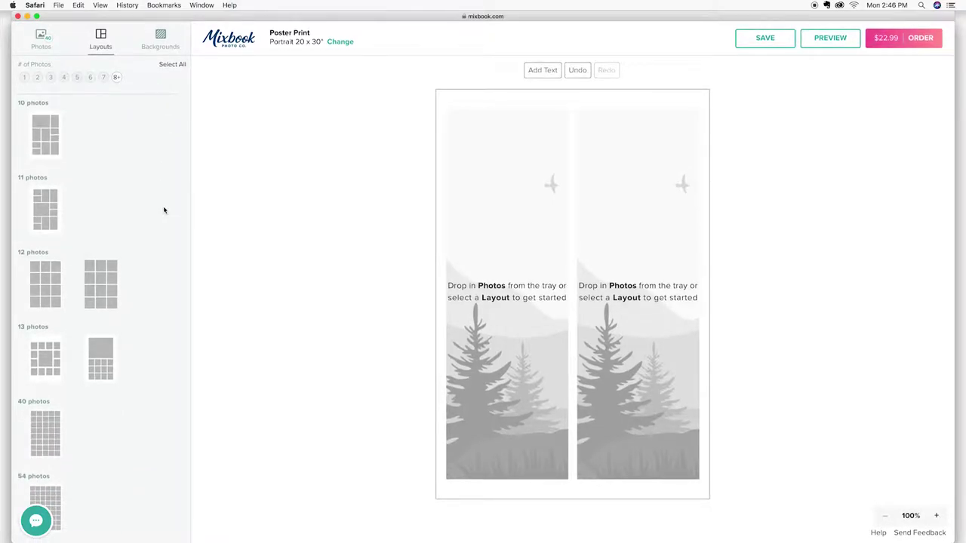
{"action": "left_click", "coordinate": [60, 427]}
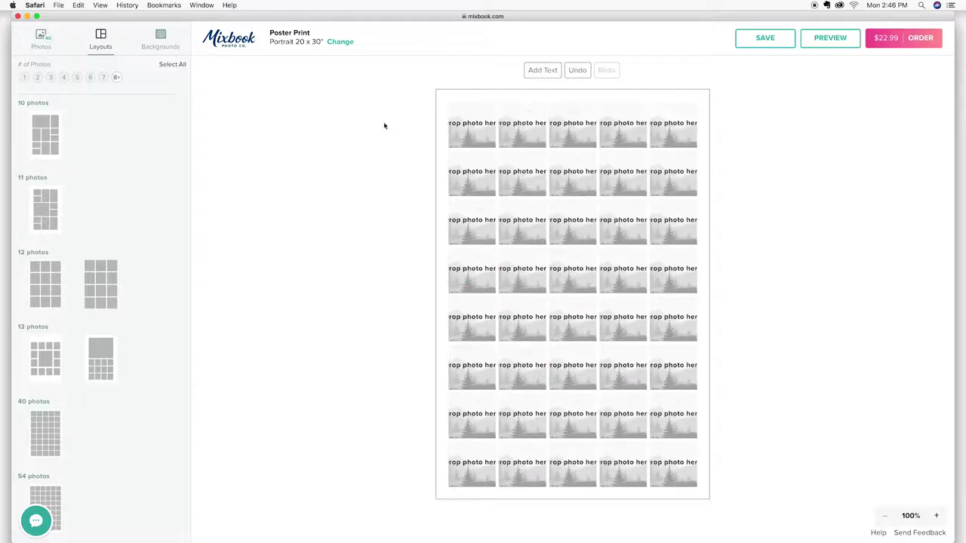
- Fill the top row with pink photos: two children, Wonder Woman baby, pink donut, pink baby, family
{"action": "left_click", "coordinate": [41, 37]}
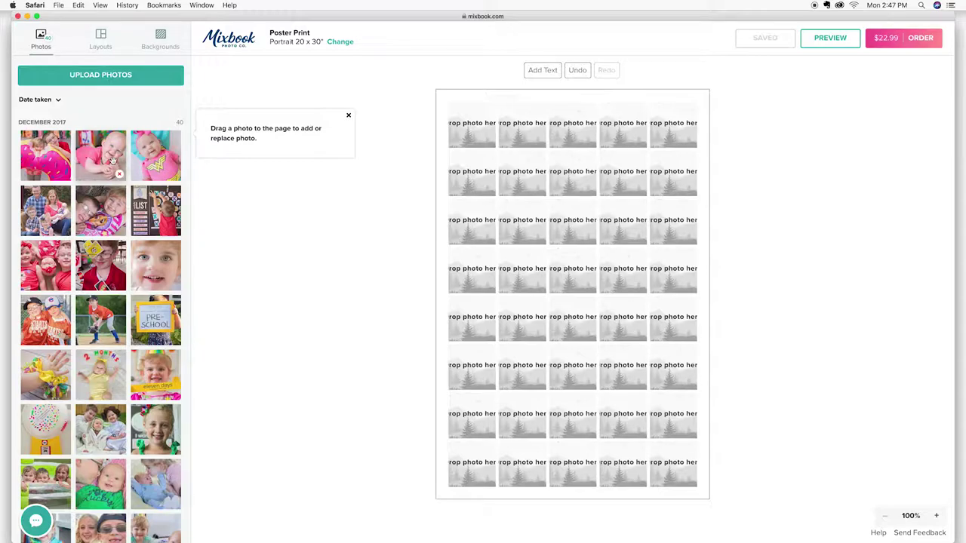
{"action": "mouse_move", "coordinate": [104, 162]}
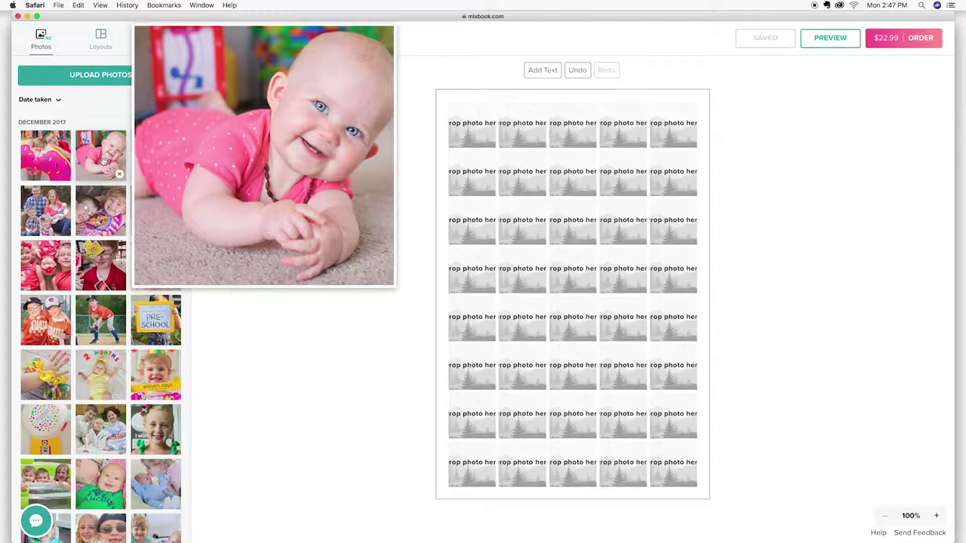
{"action": "mouse_move", "coordinate": [104, 209]}
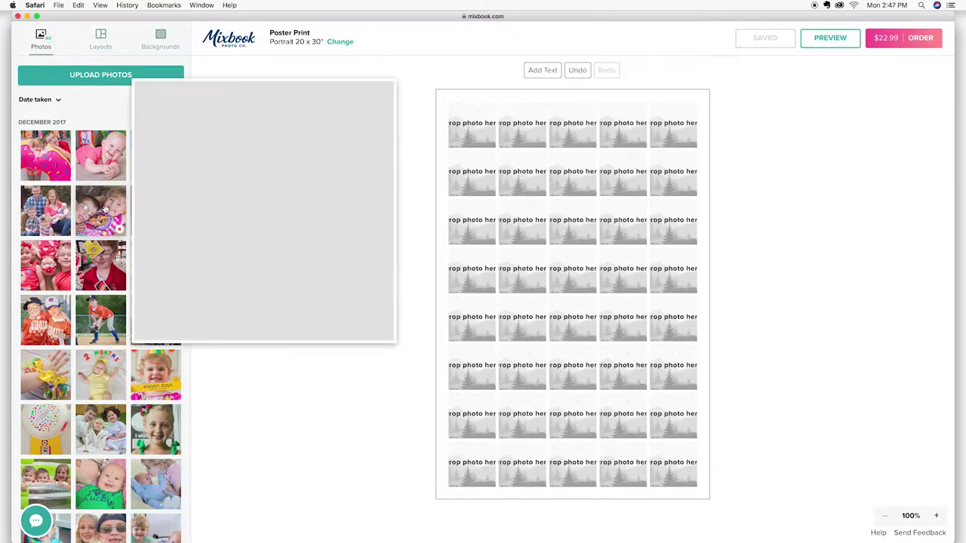
{"action": "left_click_drag", "start_coordinate": [104, 209], "coordinate": [476, 131]}
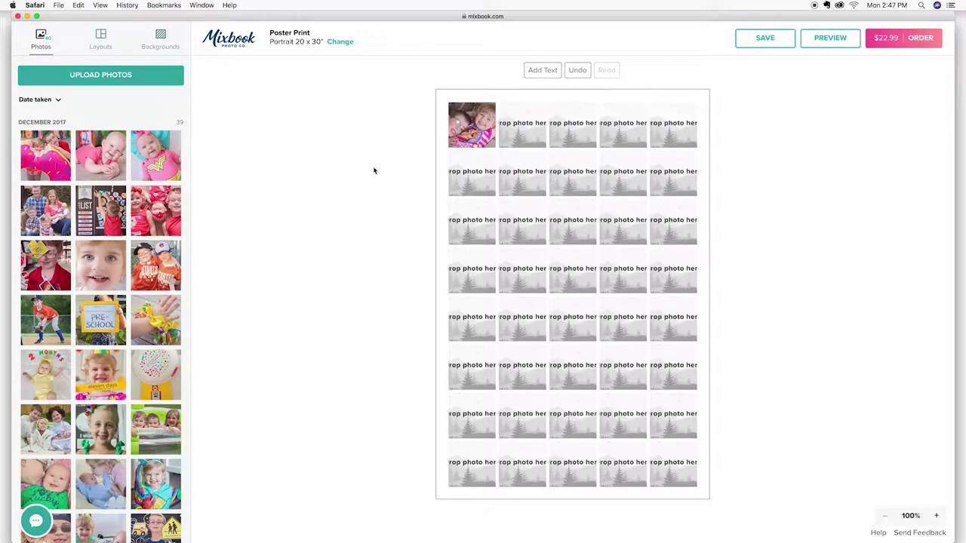
{"action": "left_click_drag", "start_coordinate": [164, 155], "coordinate": [528, 130]}
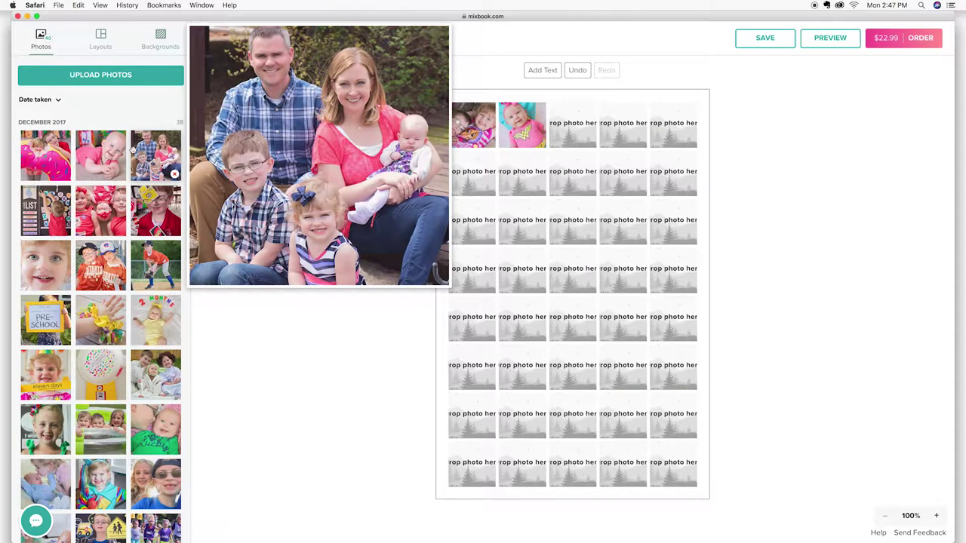
{"action": "left_click_drag", "start_coordinate": [46, 155], "coordinate": [566, 130]}
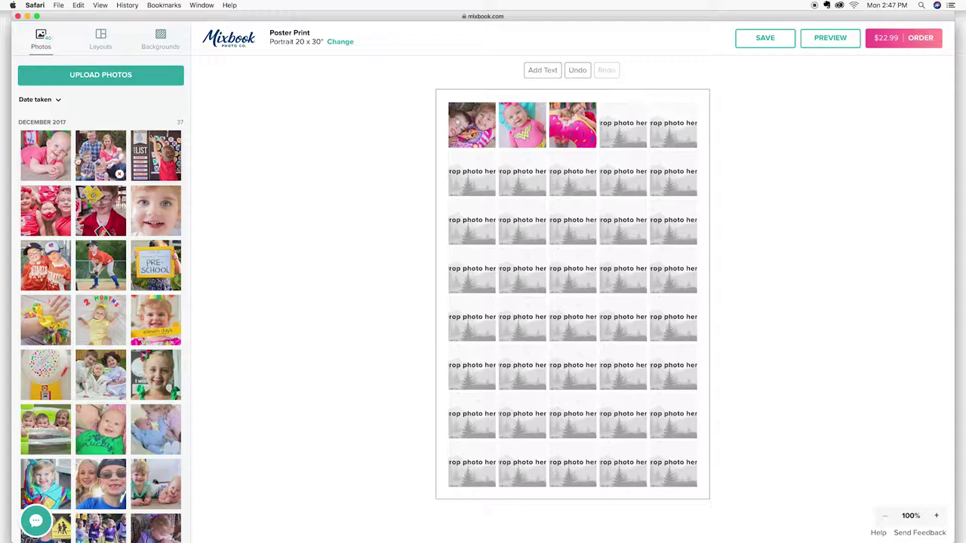
{"action": "left_click_drag", "start_coordinate": [45, 154], "coordinate": [623, 132]}
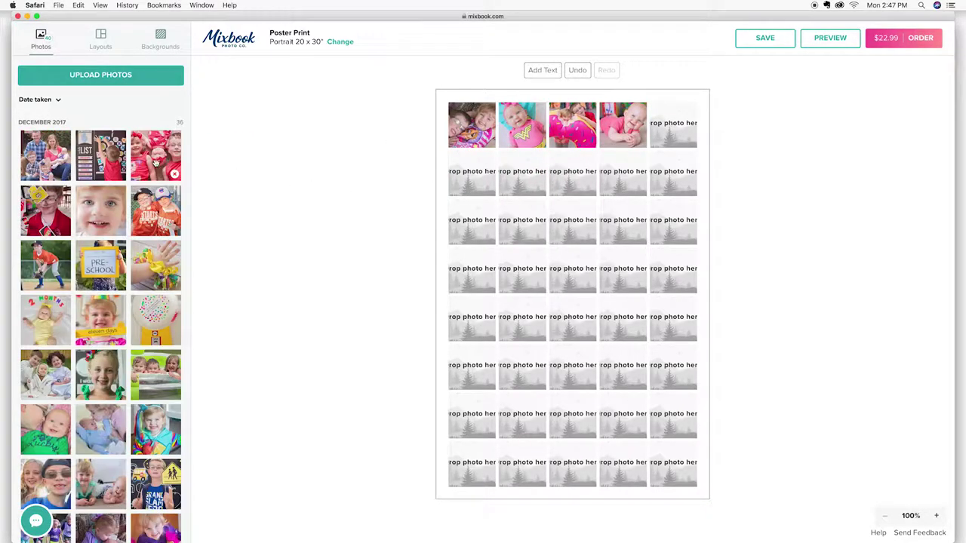
{"action": "left_click_drag", "start_coordinate": [45, 155], "coordinate": [674, 128]}
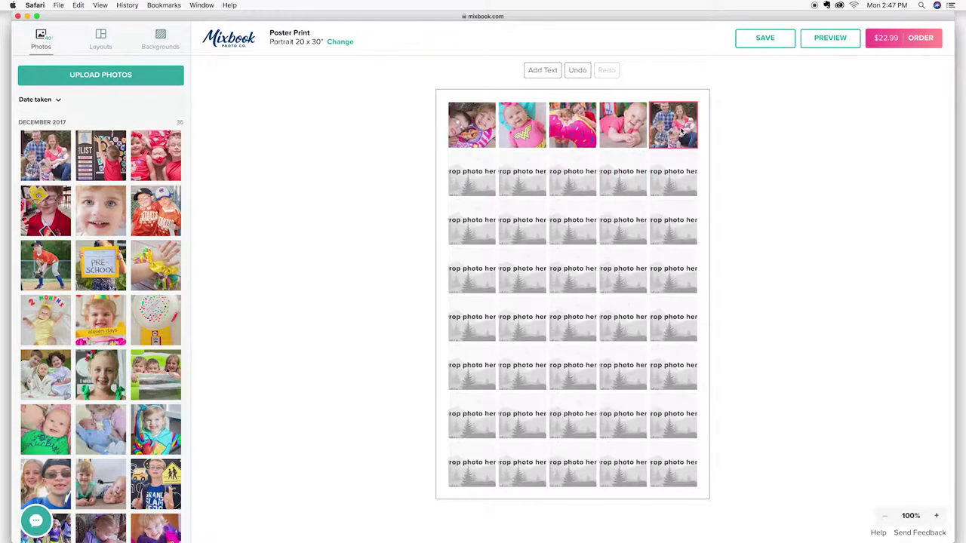
- Fill rows 2 to 4 with red through yellow-toned photos
{"action": "left_click_drag", "start_coordinate": [46, 155], "coordinate": [473, 173]}
{"action": "left_click_drag", "start_coordinate": [45, 154], "coordinate": [572, 174]}
{"action": "left_click_drag", "start_coordinate": [45, 154], "coordinate": [673, 173]}
{"action": "left_click_drag", "start_coordinate": [46, 155], "coordinate": [472, 222]}
{"action": "left_click_drag", "start_coordinate": [101, 155], "coordinate": [522, 222]}
{"action": "left_click_drag", "start_coordinate": [46, 155], "coordinate": [623, 222]}
{"action": "left_click_drag", "start_coordinate": [155, 154], "coordinate": [472, 270]}
{"action": "left_click_drag", "start_coordinate": [46, 210], "coordinate": [528, 281]}
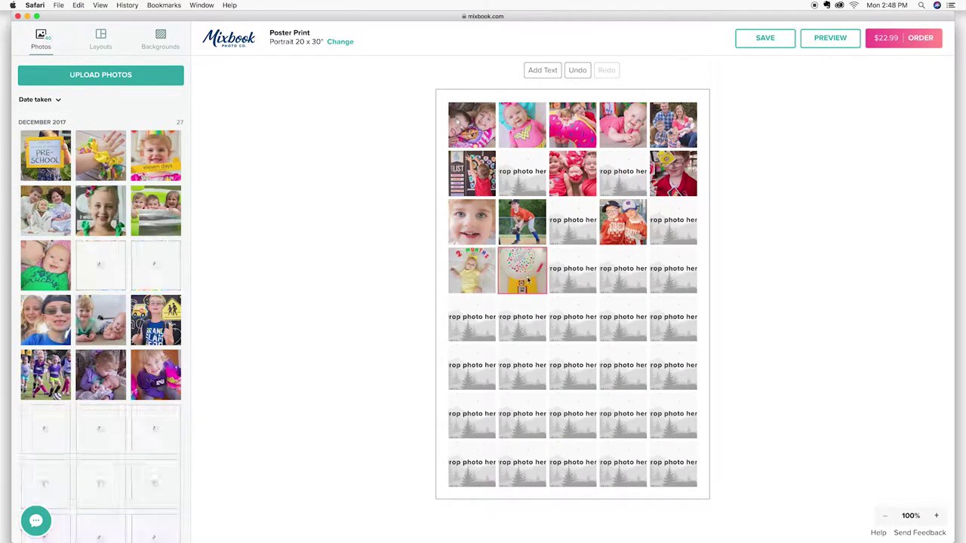
{"action": "left_click_drag", "start_coordinate": [156, 154], "coordinate": [572, 270]}
{"action": "left_click_drag", "start_coordinate": [101, 155], "coordinate": [623, 270]}
{"action": "left_click_drag", "start_coordinate": [45, 154], "coordinate": [674, 270]}
- Fill row 5 with green photos, complete the gaps in rows 2, 3 and 5, and start row 6
{"action": "left_click_drag", "start_coordinate": [156, 210], "coordinate": [473, 318]}
{"action": "left_click_drag", "start_coordinate": [46, 264], "coordinate": [522, 319]}
{"action": "left_click_drag", "start_coordinate": [46, 209], "coordinate": [563, 323]}
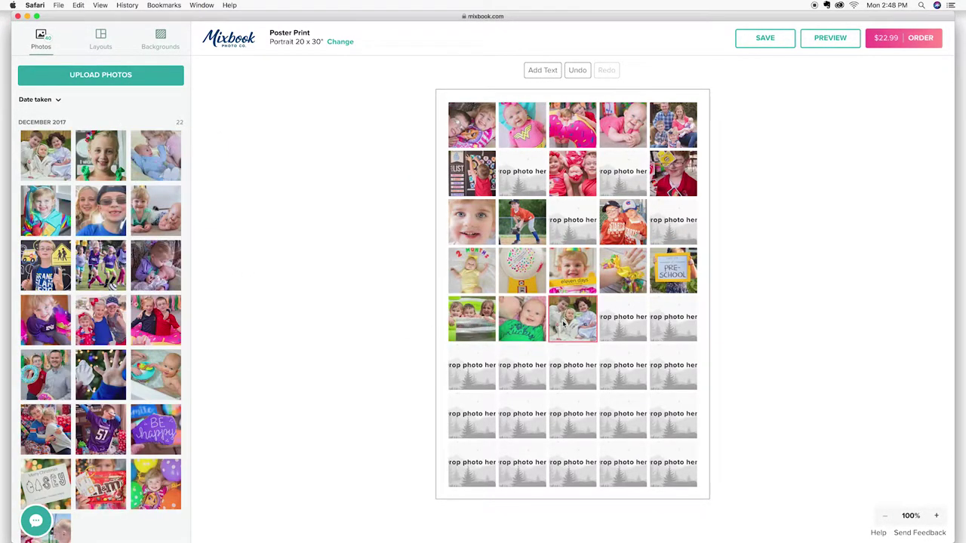
{"action": "left_click_drag", "start_coordinate": [45, 318], "coordinate": [522, 173]}
{"action": "left_click_drag", "start_coordinate": [46, 154], "coordinate": [572, 222]}
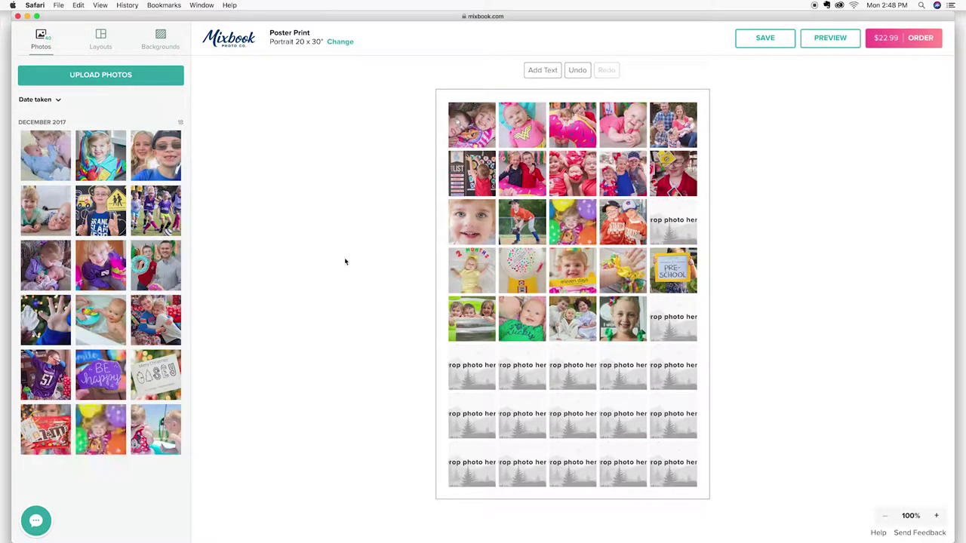
{"action": "left_click_drag", "start_coordinate": [45, 428], "coordinate": [673, 219]}
{"action": "left_click_drag", "start_coordinate": [156, 374], "coordinate": [673, 319]}
{"action": "left_click_drag", "start_coordinate": [45, 428], "coordinate": [472, 368]}
{"action": "left_click_drag", "start_coordinate": [101, 318], "coordinate": [522, 368]}
{"action": "left_click_drag", "start_coordinate": [156, 374], "coordinate": [571, 367]}
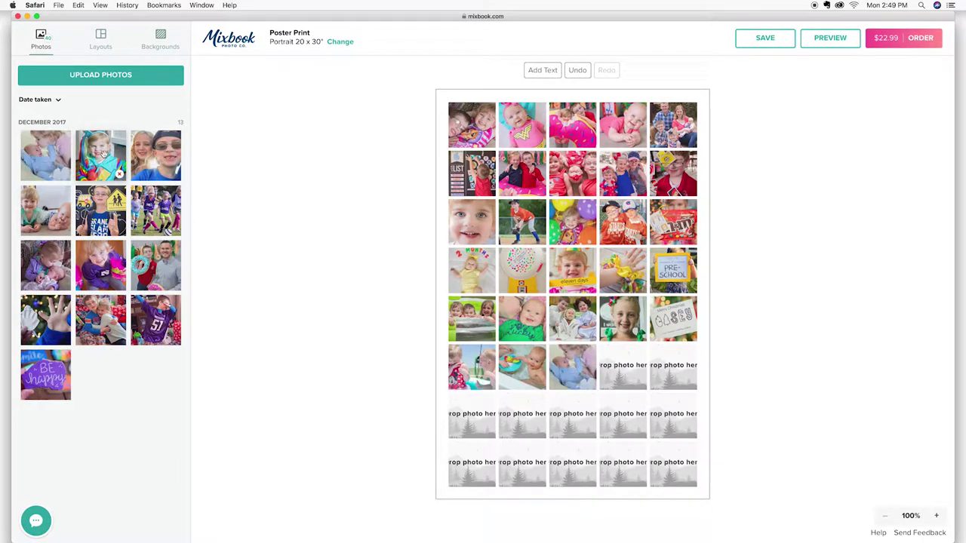
{"action": "left_click_drag", "start_coordinate": [100, 155], "coordinate": [623, 368]}
- Finish row 6, then fill row 7 with blues and the bottom row with purples, ending with Be happy
{"action": "left_click_drag", "start_coordinate": [101, 264], "coordinate": [472, 416]}
{"action": "left_click_drag", "start_coordinate": [101, 155], "coordinate": [522, 416]}
{"action": "left_click_drag", "start_coordinate": [45, 264], "coordinate": [572, 415]}
{"action": "left_click_drag", "start_coordinate": [45, 155], "coordinate": [623, 415]}
{"action": "left_click_drag", "start_coordinate": [45, 155], "coordinate": [673, 415]}
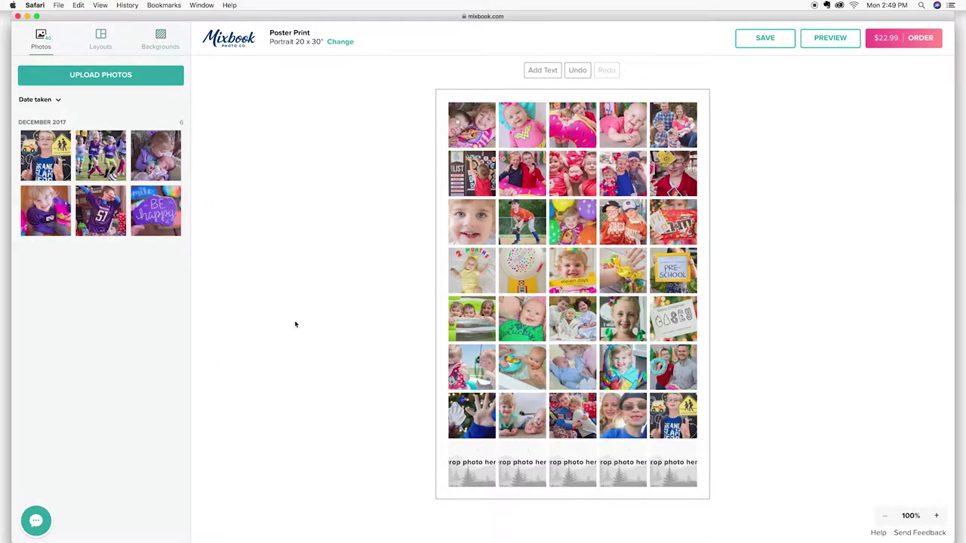
{"action": "left_click_drag", "start_coordinate": [155, 155], "coordinate": [472, 463]}
{"action": "left_click_drag", "start_coordinate": [155, 211], "coordinate": [522, 464]}
{"action": "left_click_drag", "start_coordinate": [45, 155], "coordinate": [572, 464]}
{"action": "left_click_drag", "start_coordinate": [100, 154], "coordinate": [673, 462]}
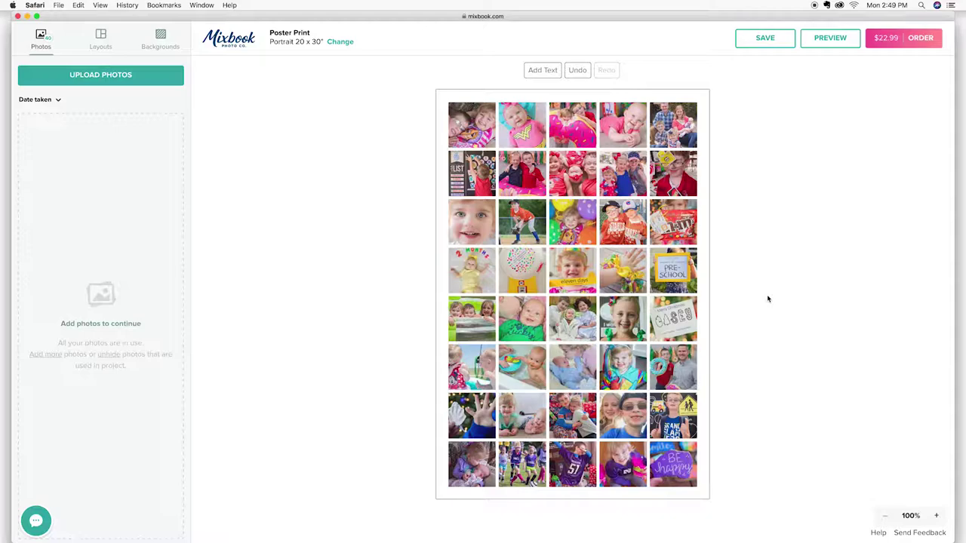
- Save the finished 40-photo poster project
{"action": "left_click", "coordinate": [758, 40]}
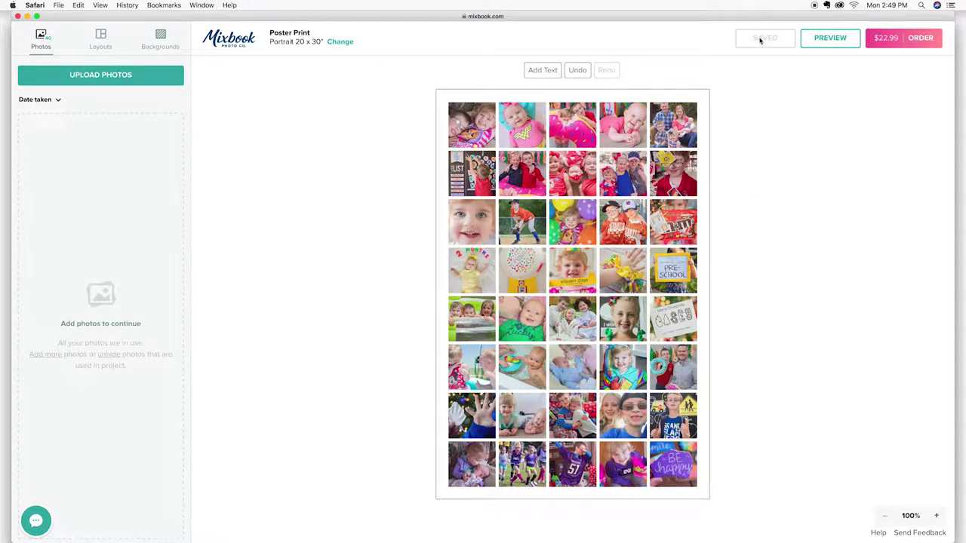